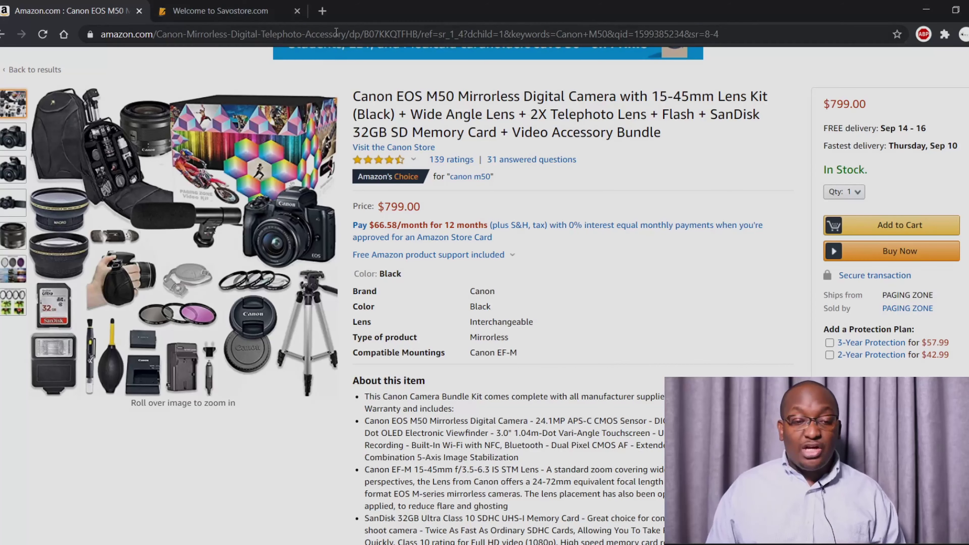
# Step: Select the Canon camera page's full web address on Amazon and switch to Savostore's air shipping page
pyautogui.click(335, 34)
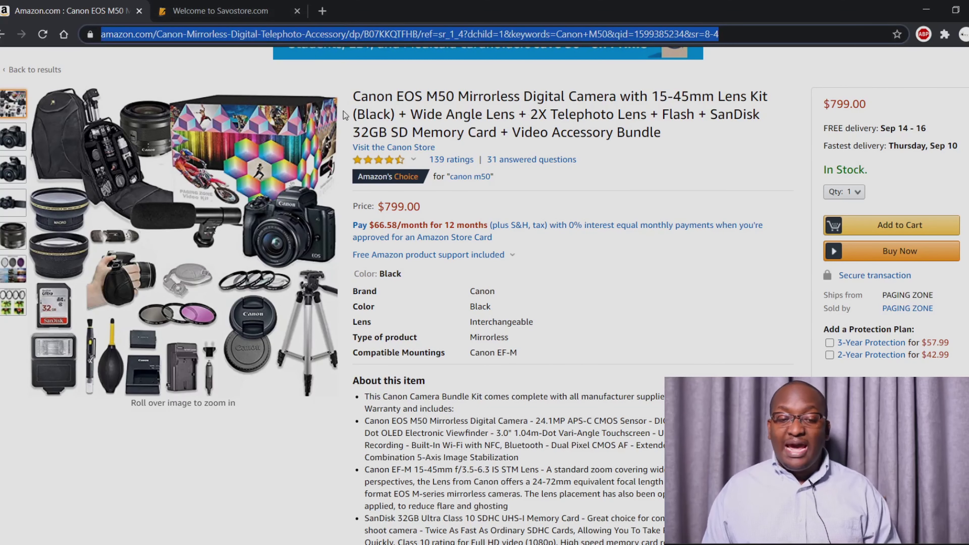
pyautogui.click(226, 11)
pyautogui.scroll(-6, 245, 288)
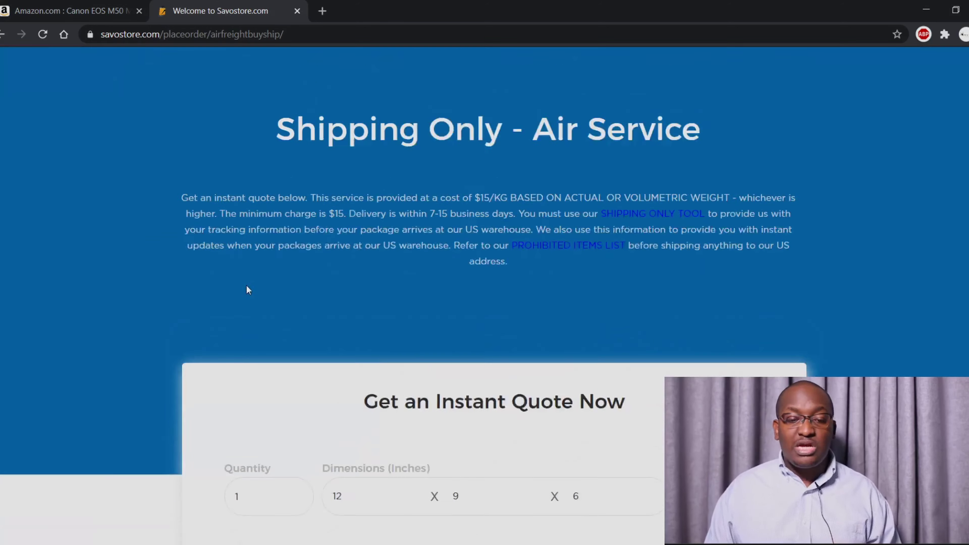
pyautogui.scroll(6, 243, 292)
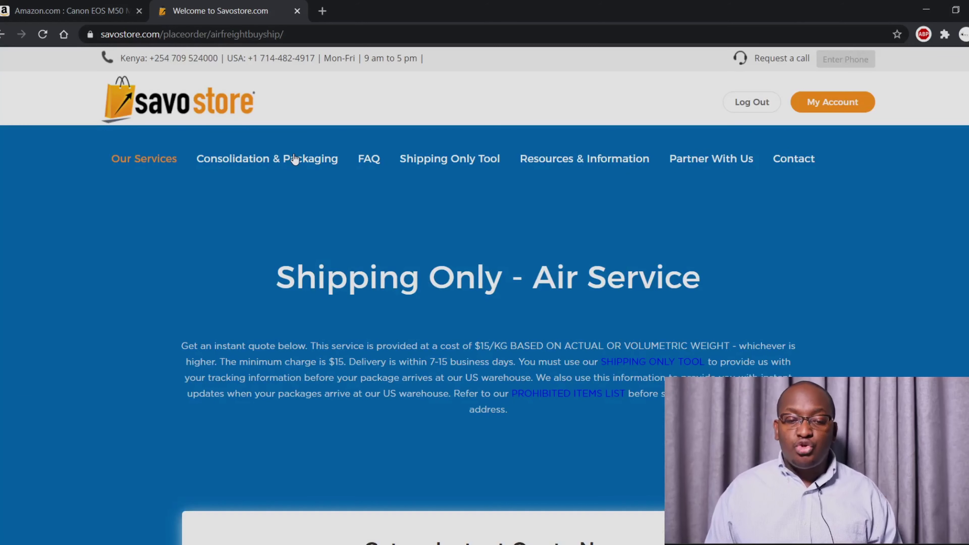
# Step: Open Savostore's Buy & Ship order form and go to the Web Link (URL) field of the product information
pyautogui.moveTo(141, 160)
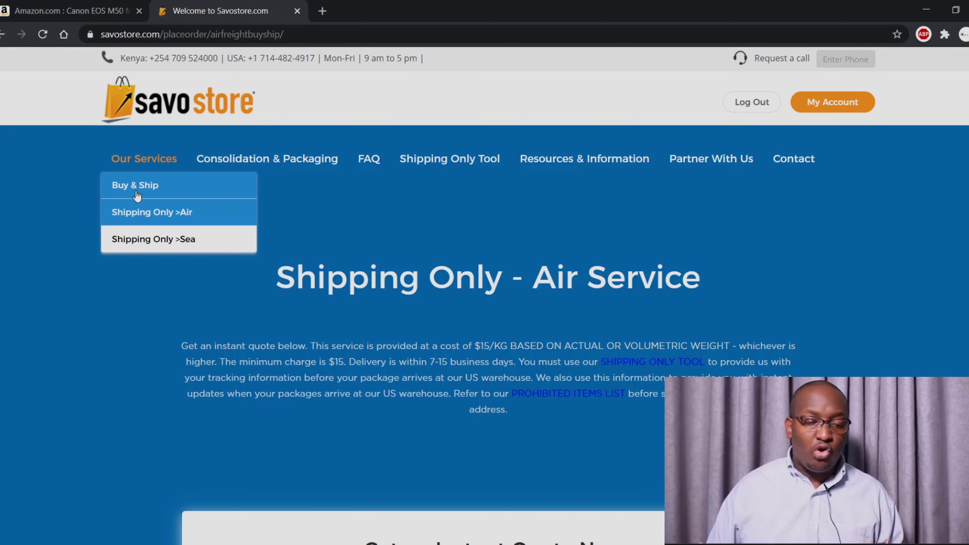
pyautogui.click(185, 210)
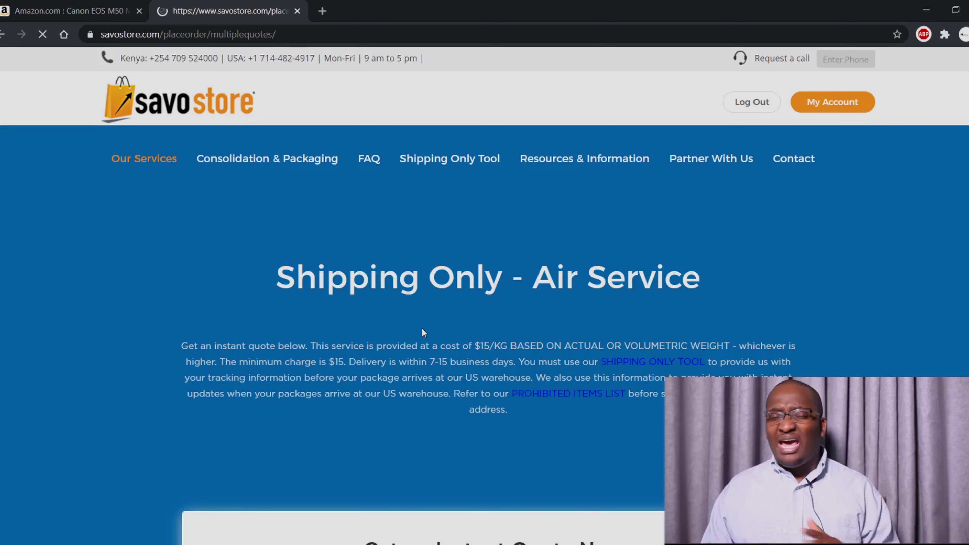
pyautogui.scroll(-5, 388, 329)
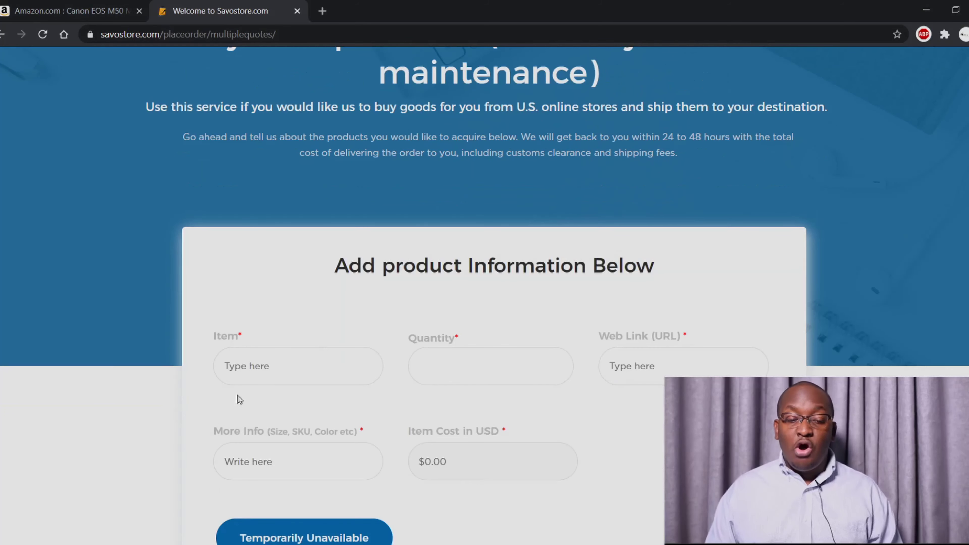
pyautogui.scroll(-5, 230, 399)
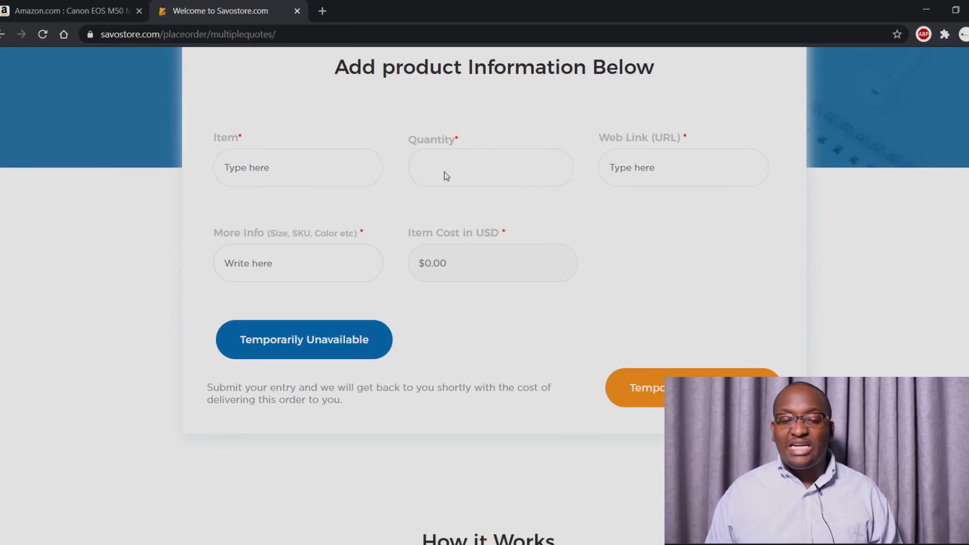
pyautogui.click(737, 178)
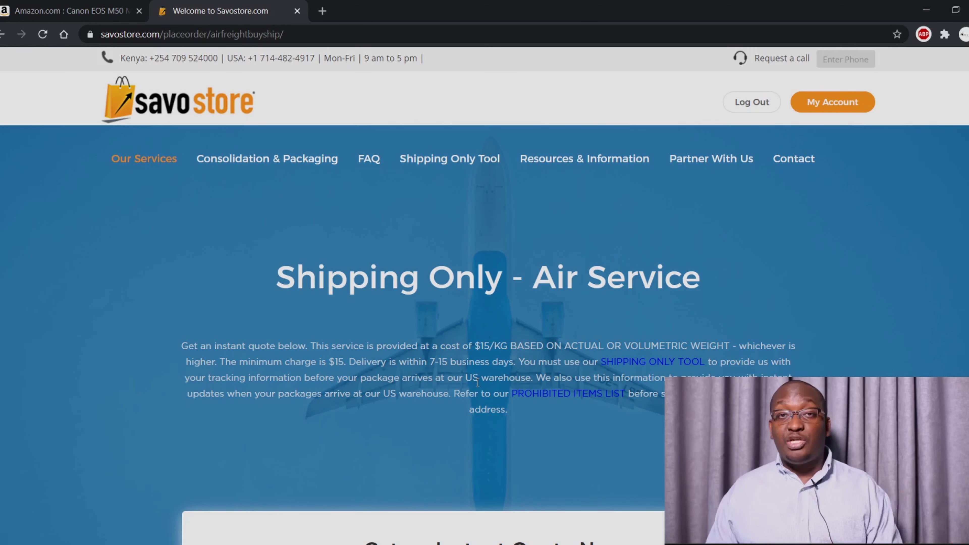
# Step: Check the fields of the air shipping quote form and read through the camera bundle's product details on Amazon
pyautogui.scroll(-8, 498, 359)
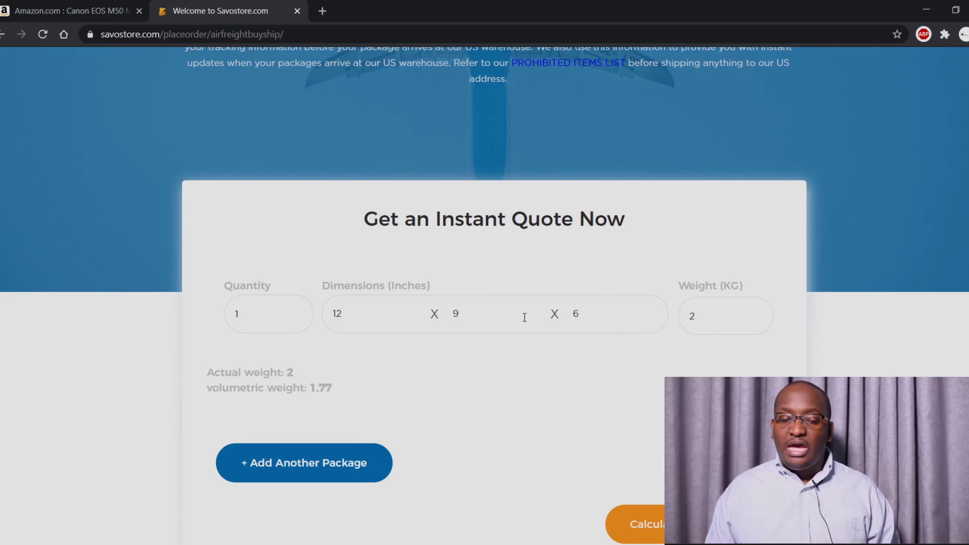
pyautogui.click(59, 11)
pyautogui.scroll(-15, 354, 301)
pyautogui.scroll(-10, 189, 397)
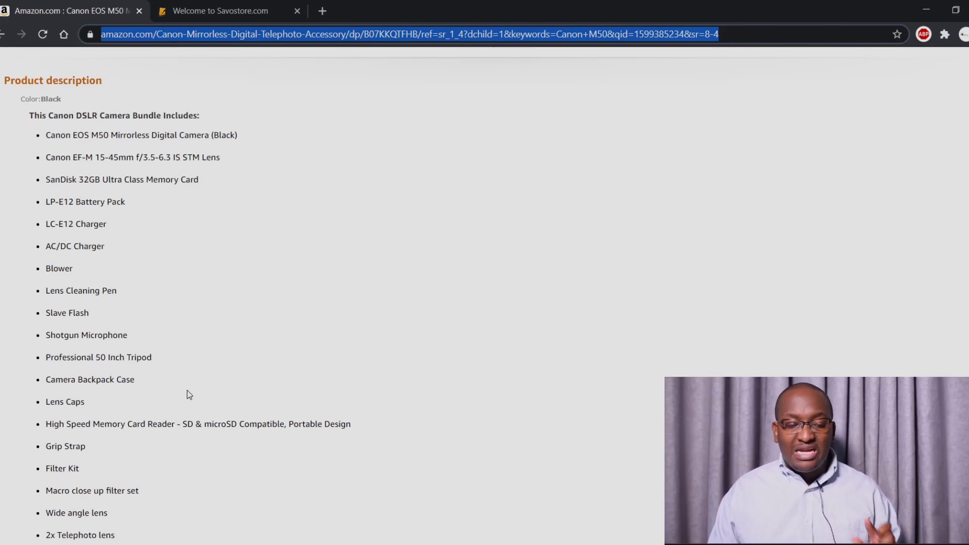
pyautogui.scroll(-8, 187, 391)
pyautogui.scroll(-2, 187, 391)
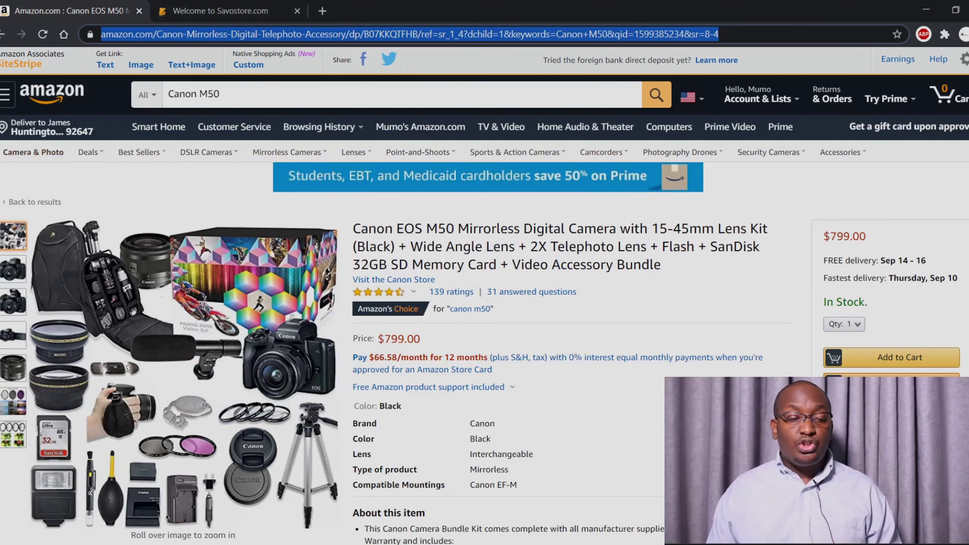
# Step: Open Amazon's address book from the delivery location, view the new address form and return to the saved addresses
pyautogui.click(50, 134)
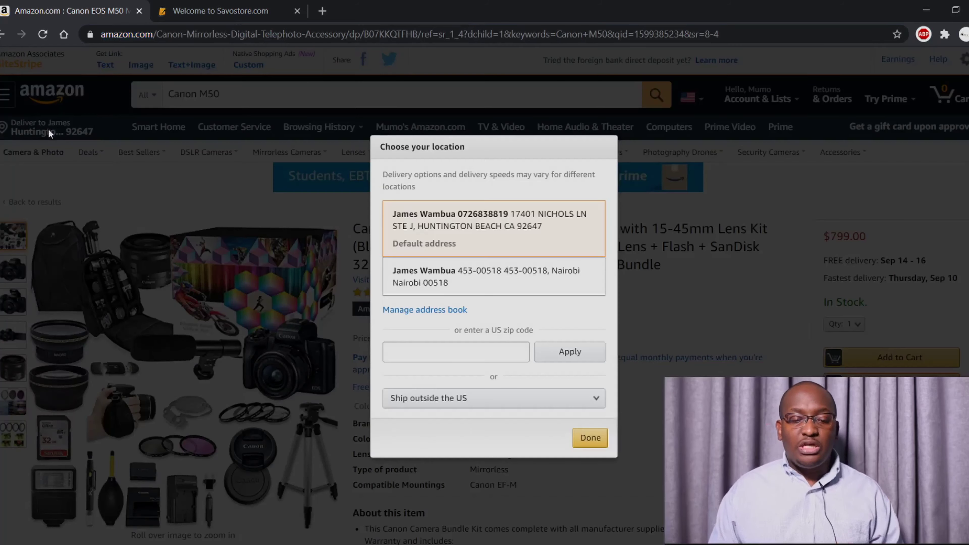
pyautogui.click(427, 310)
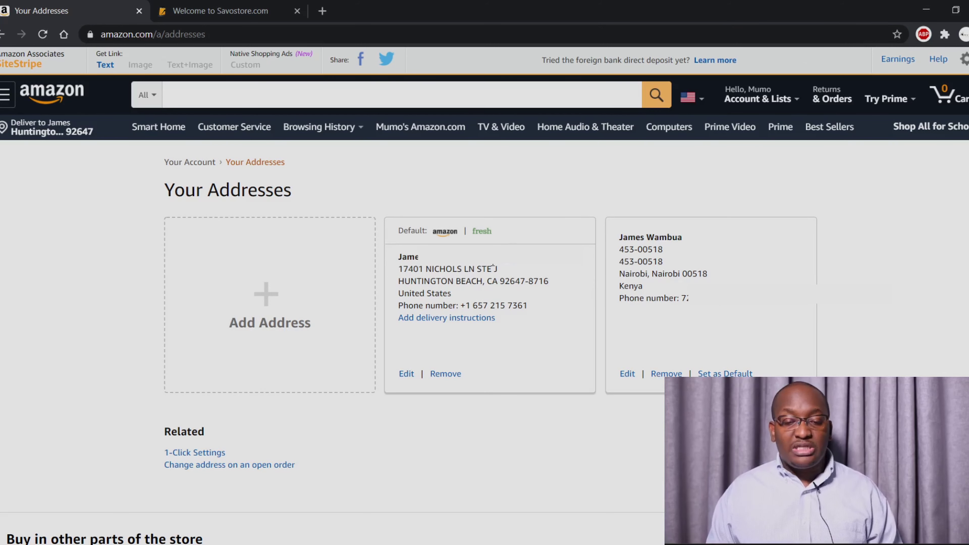
pyautogui.moveTo(419, 257); pyautogui.dragTo(399, 257)
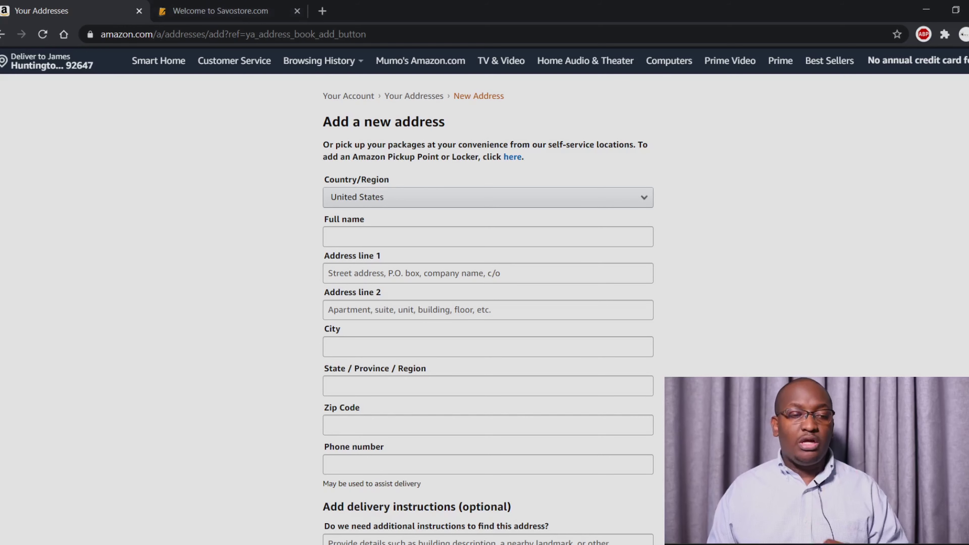
pyautogui.click(4, 35)
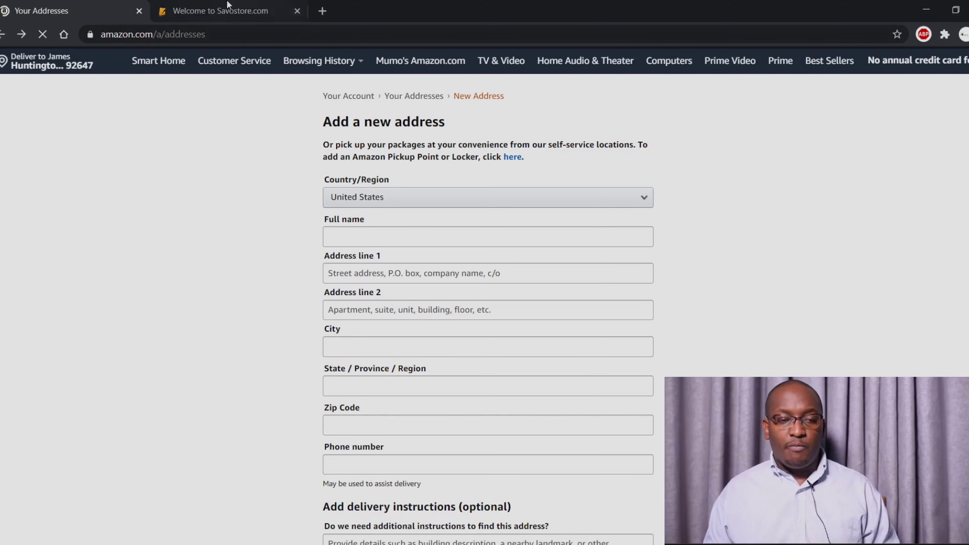
# Step: Switch to Savostore and examine the quantity, dimensions and weight fields of the air shipping instant quote form
pyautogui.click(220, 11)
pyautogui.scroll(8, 458, 363)
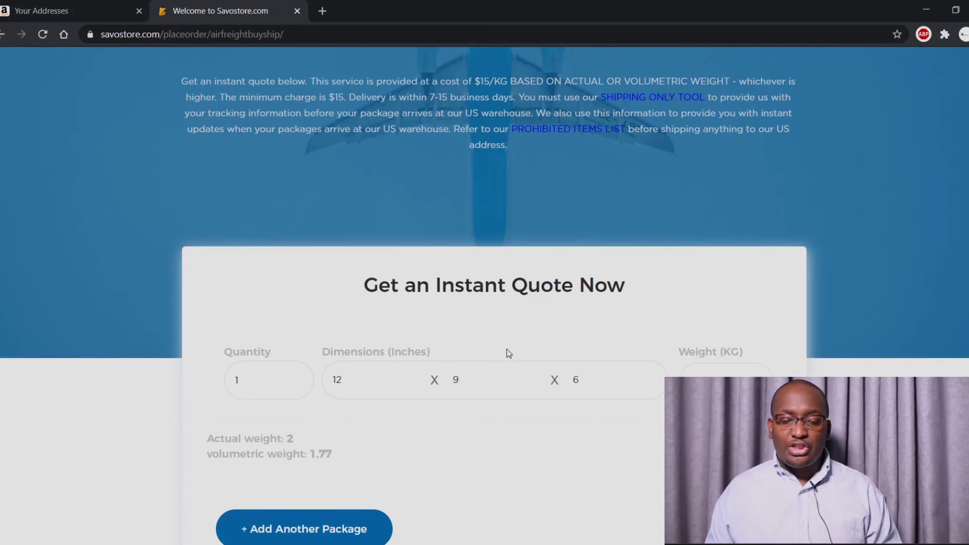
pyautogui.scroll(-3, 507, 350)
pyautogui.click(242, 236)
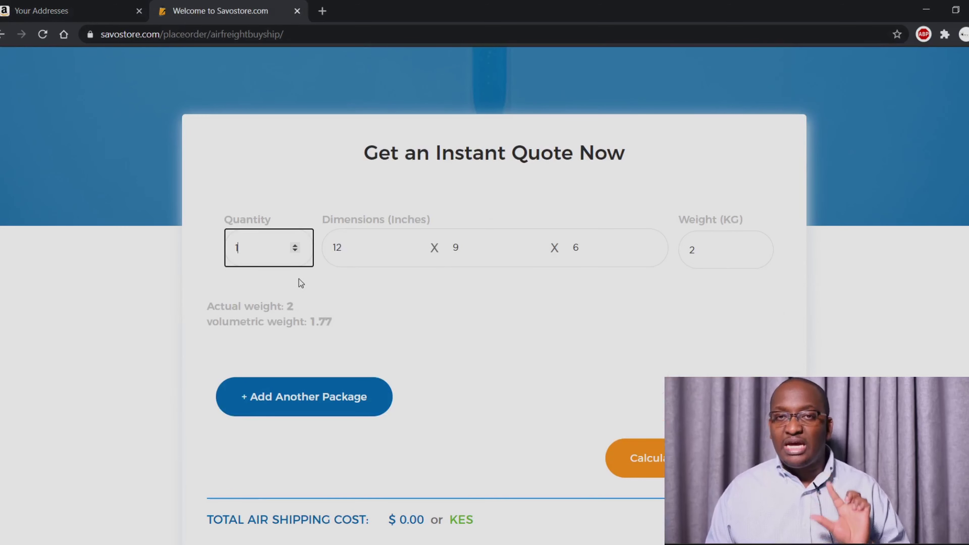
pyautogui.scroll(8, 299, 279)
pyautogui.scroll(-3, 466, 380)
pyautogui.scroll(-4, 466, 380)
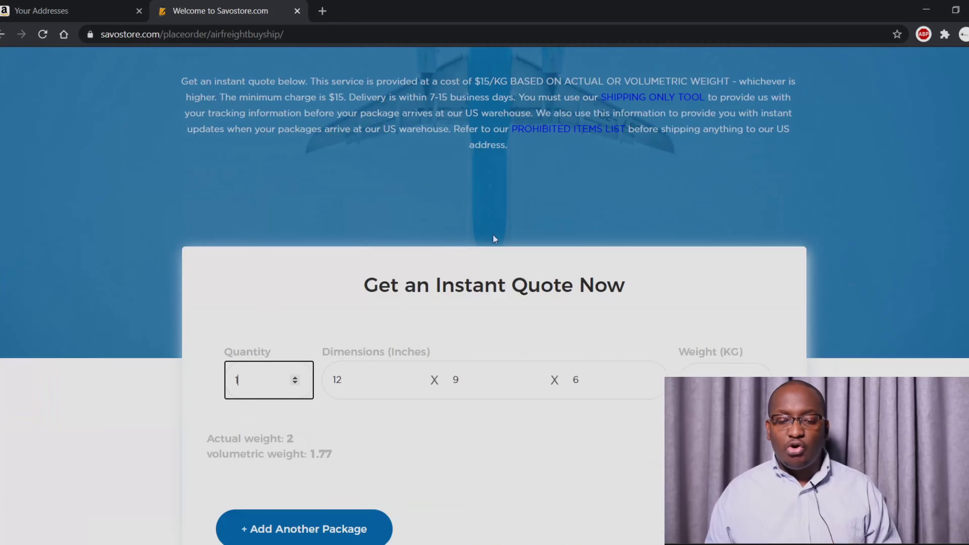
# Step: Open Savostore's Shipping Only Tool and continue to its tracking information form
pyautogui.scroll(7, 493, 234)
pyautogui.click(471, 166)
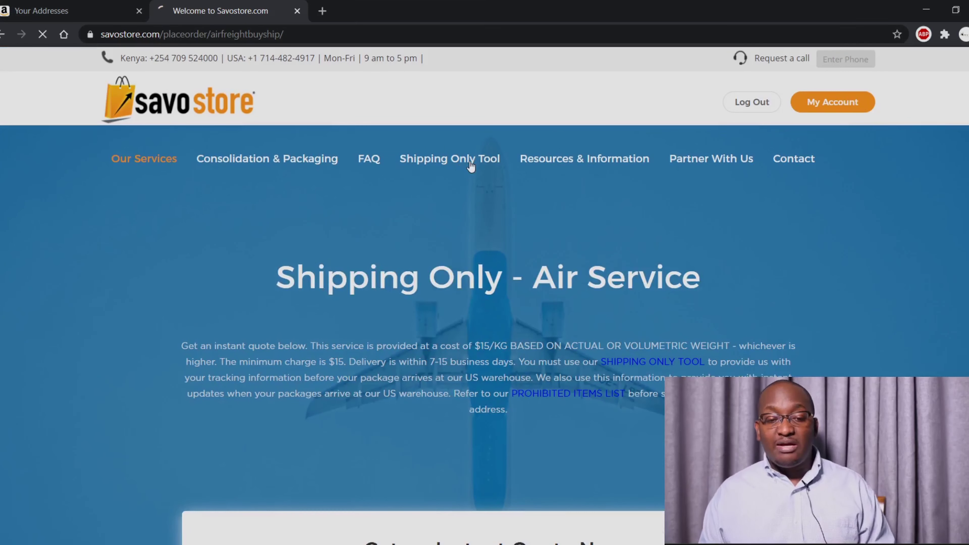
pyautogui.scroll(-4, 471, 166)
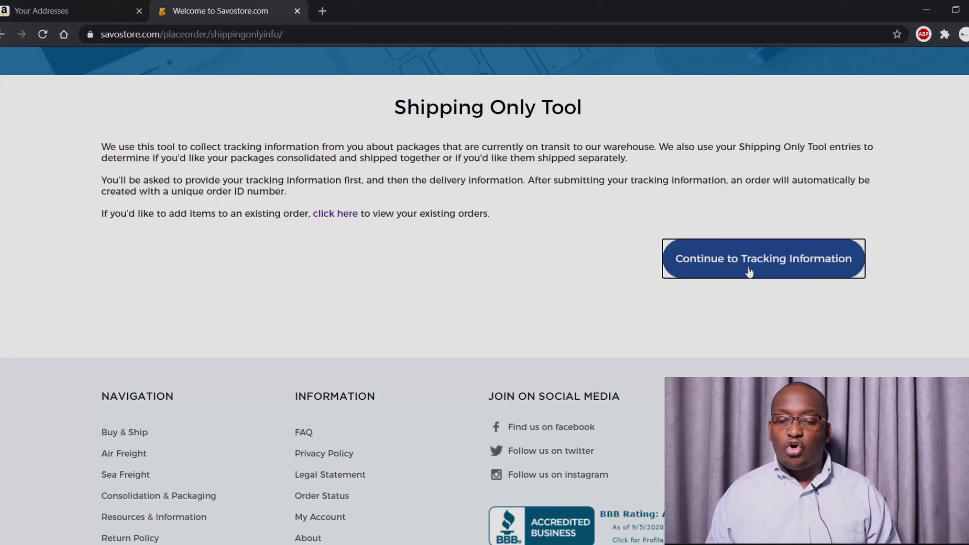
pyautogui.click(749, 271)
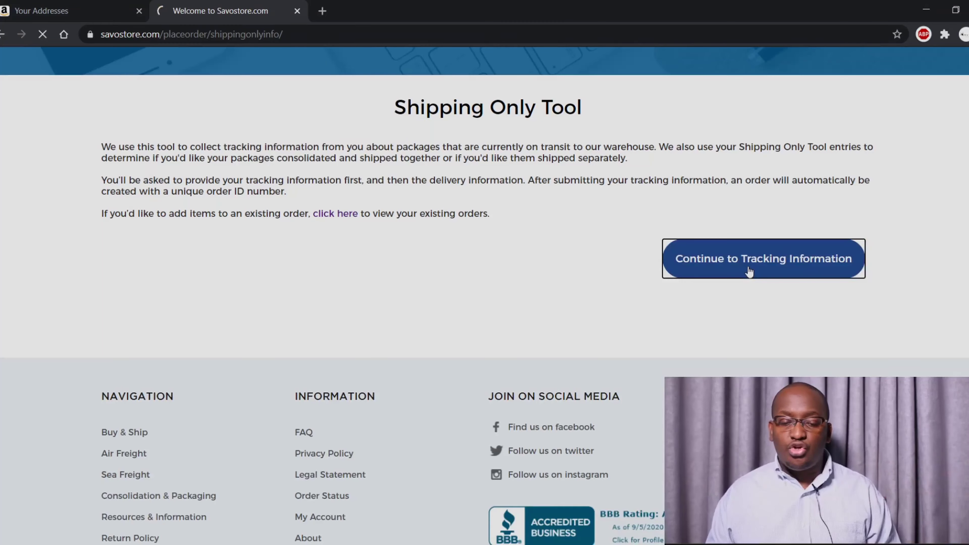
# Step: Examine the tracking form's courier number, store name and item description fields and the options for adding or continuing
pyautogui.scroll(-3, 263, 336)
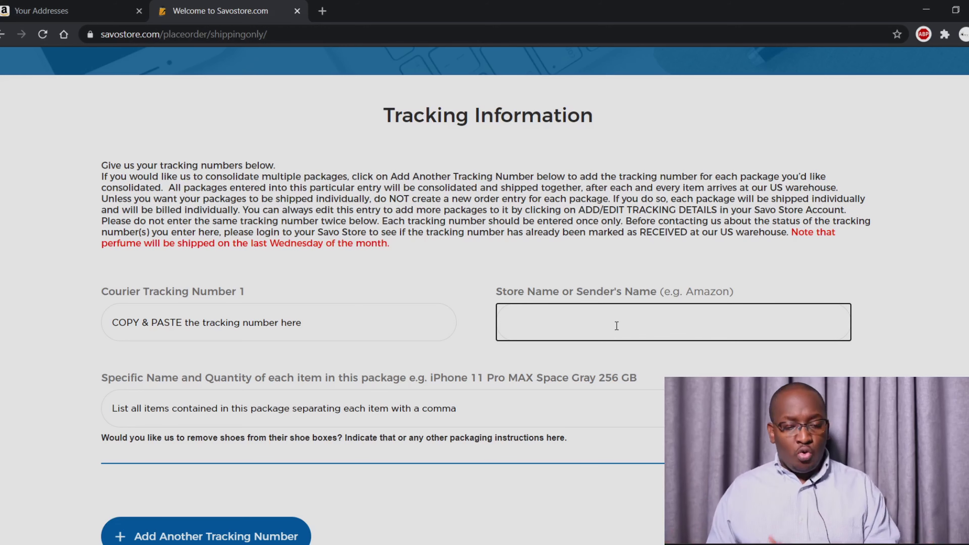
pyautogui.click(6, 417)
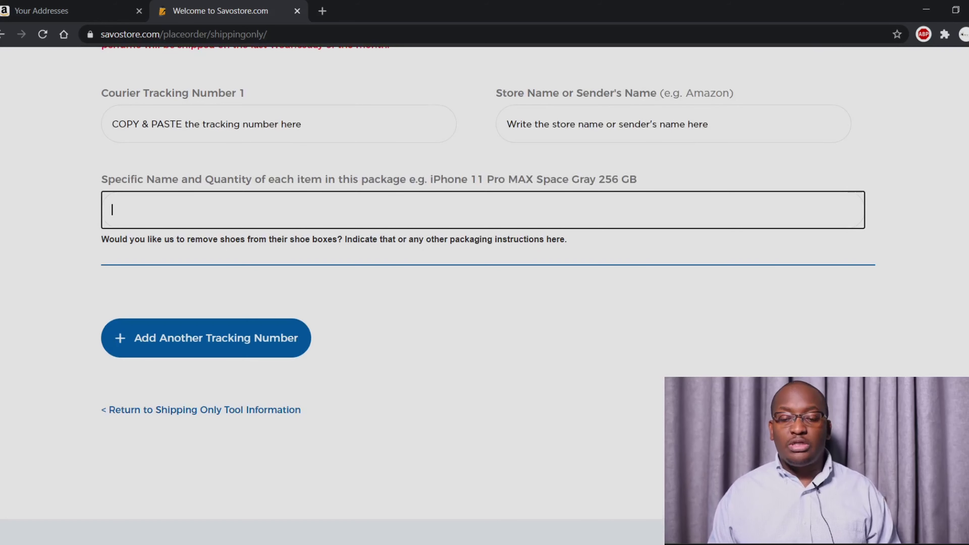
pyautogui.scroll(-5, 746, 267)
pyautogui.scroll(3, 742, 211)
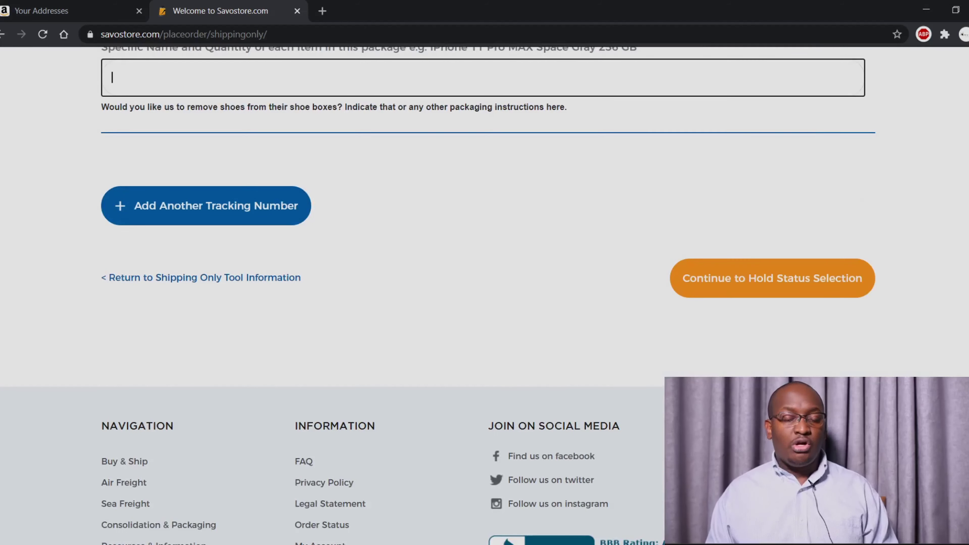